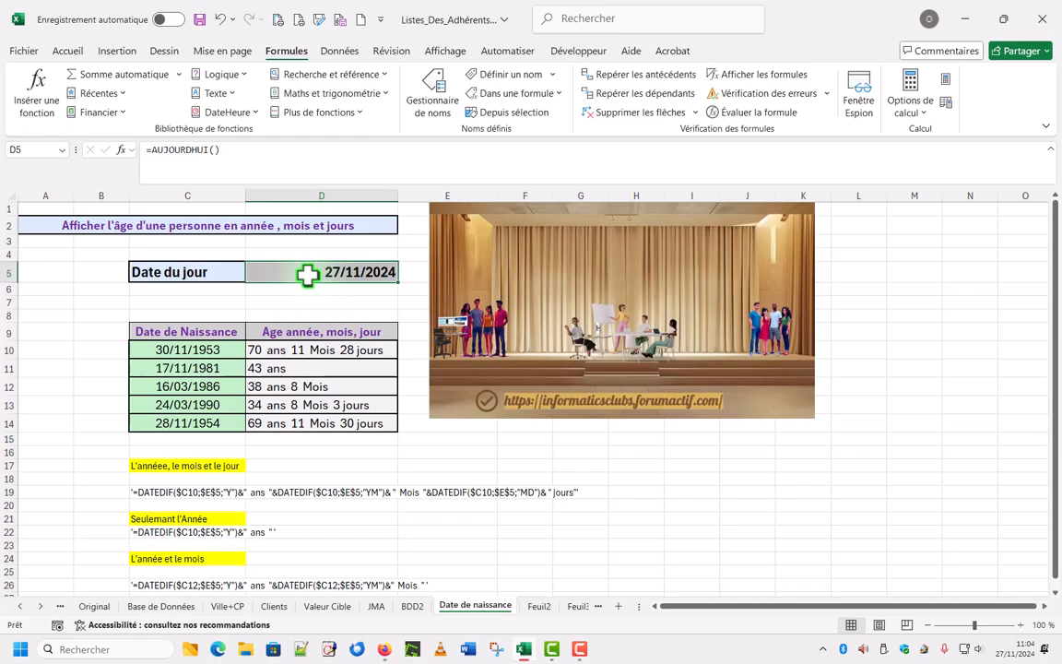
Re-enter the formula =AUJOURDHUI() in cell D5 beside the Date du jour label
drag(221, 150, 142, 149)
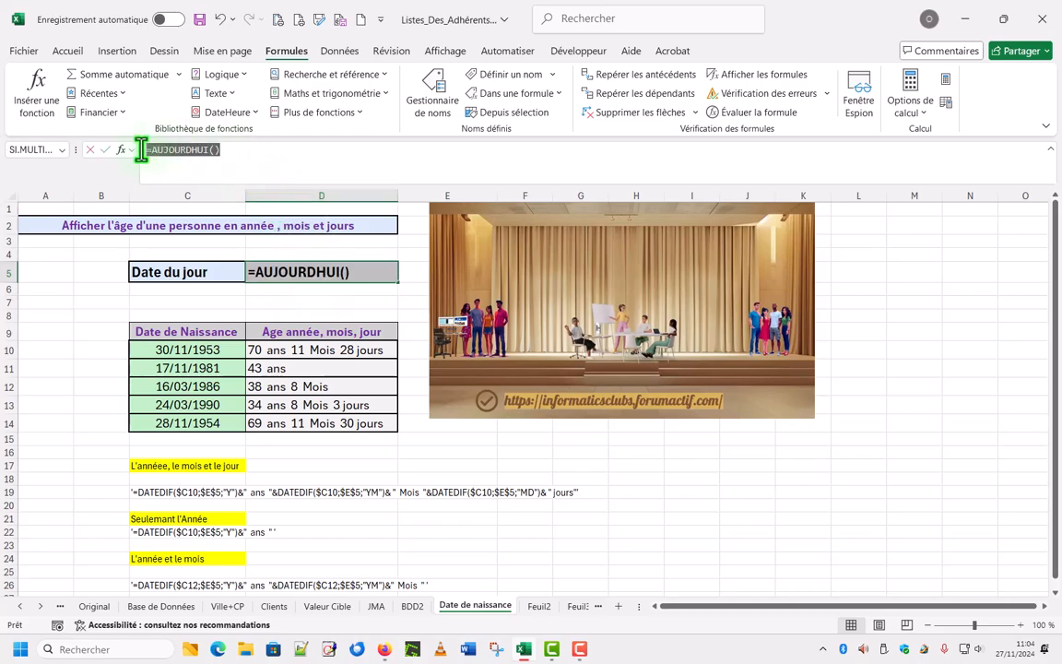
text(=)
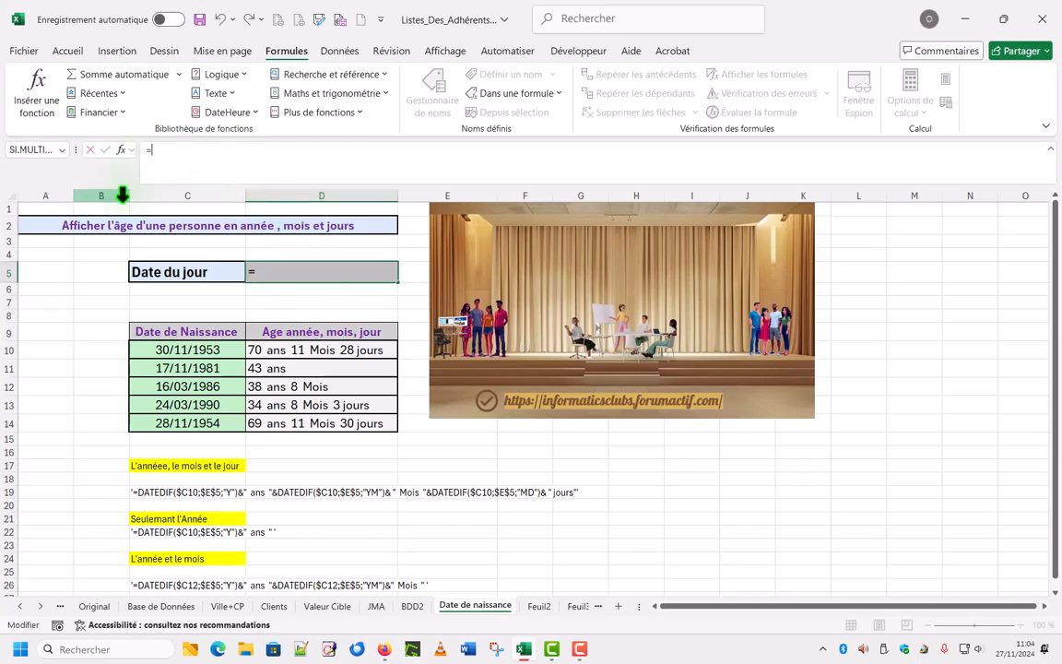
text(au)
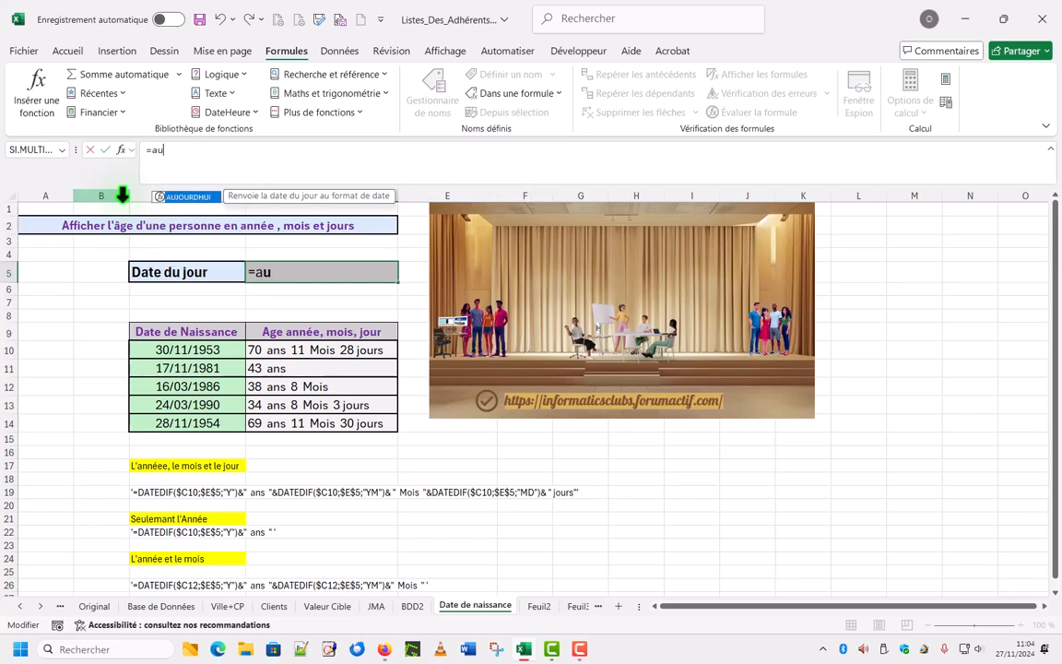
text(jou)
double_click(189, 197)
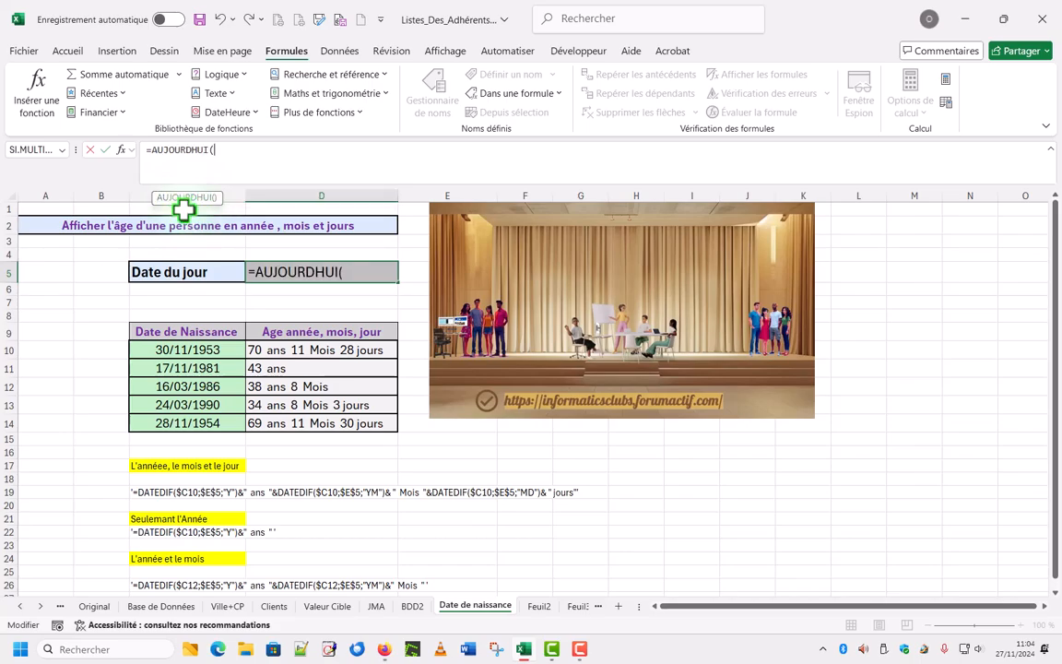
text())
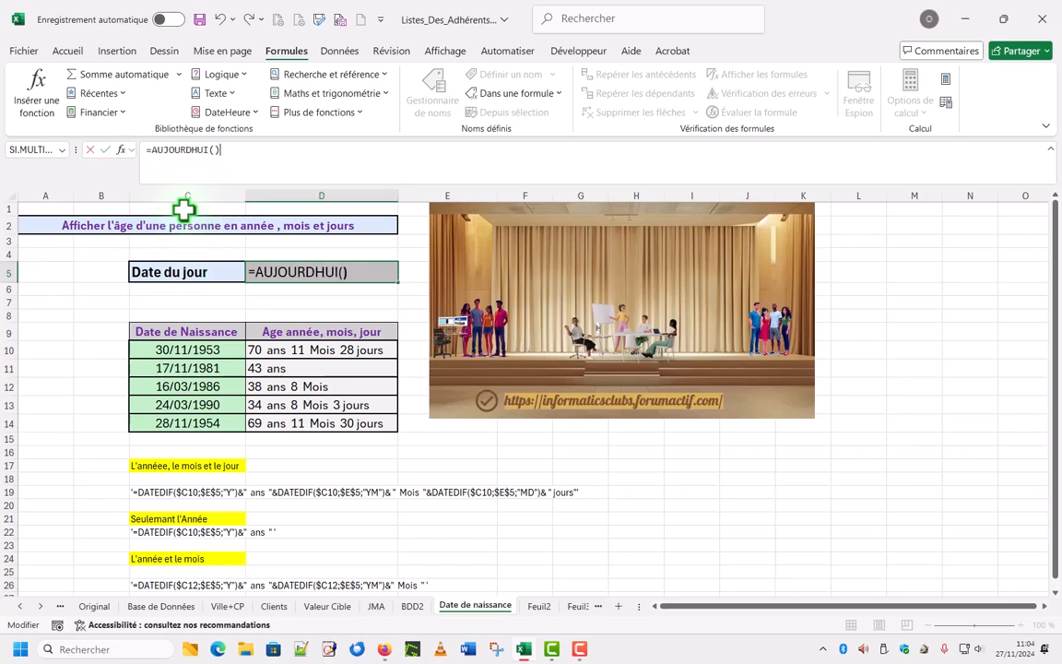
key(Return)
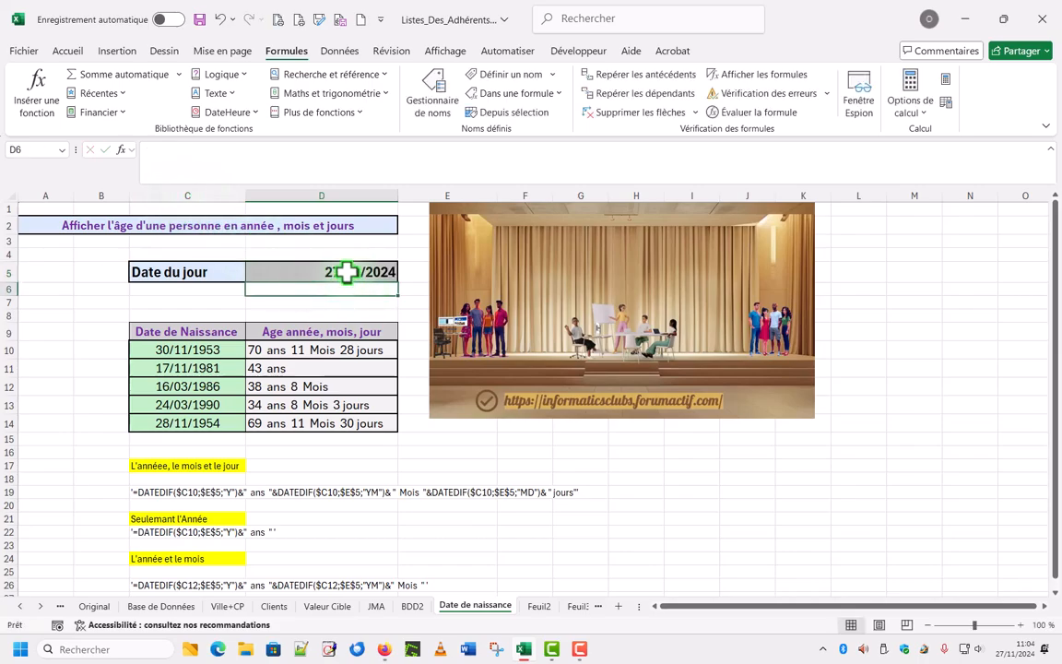
Examine the DATEDIF age formulas in cells D10 and D11
click(268, 349)
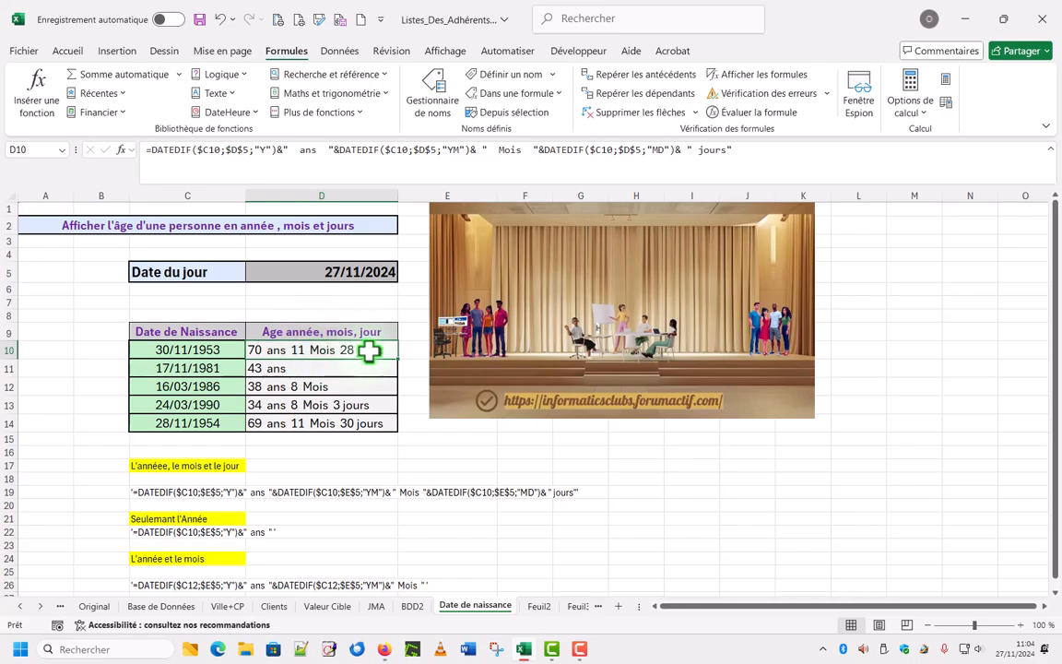
click(298, 370)
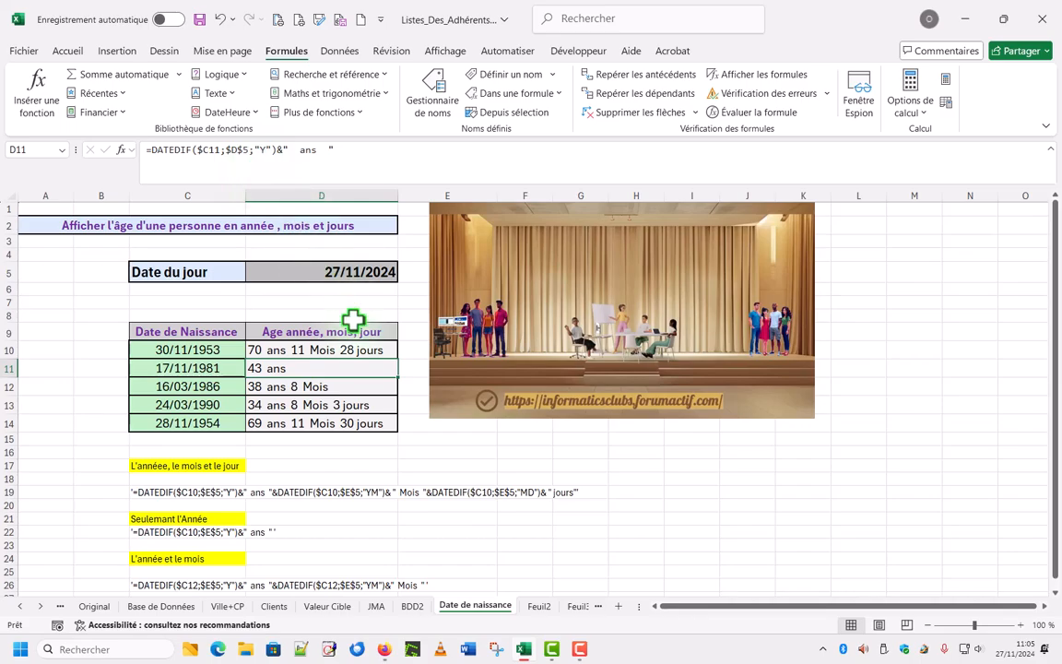
Enter the word "year" in the empty cell H16 and clear it again
click(633, 453)
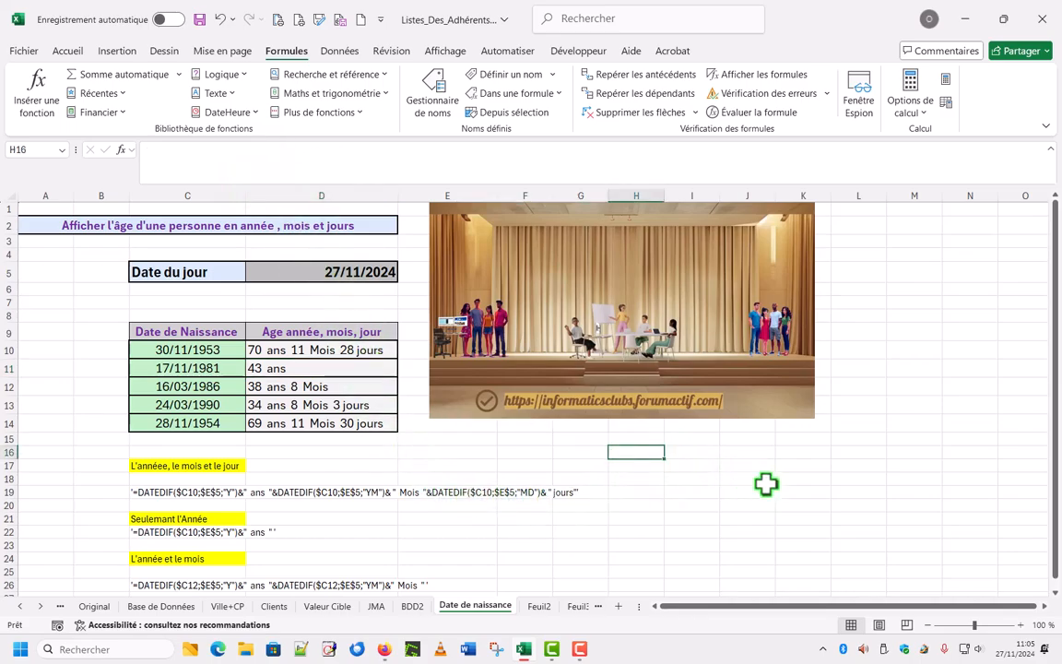
text(year)
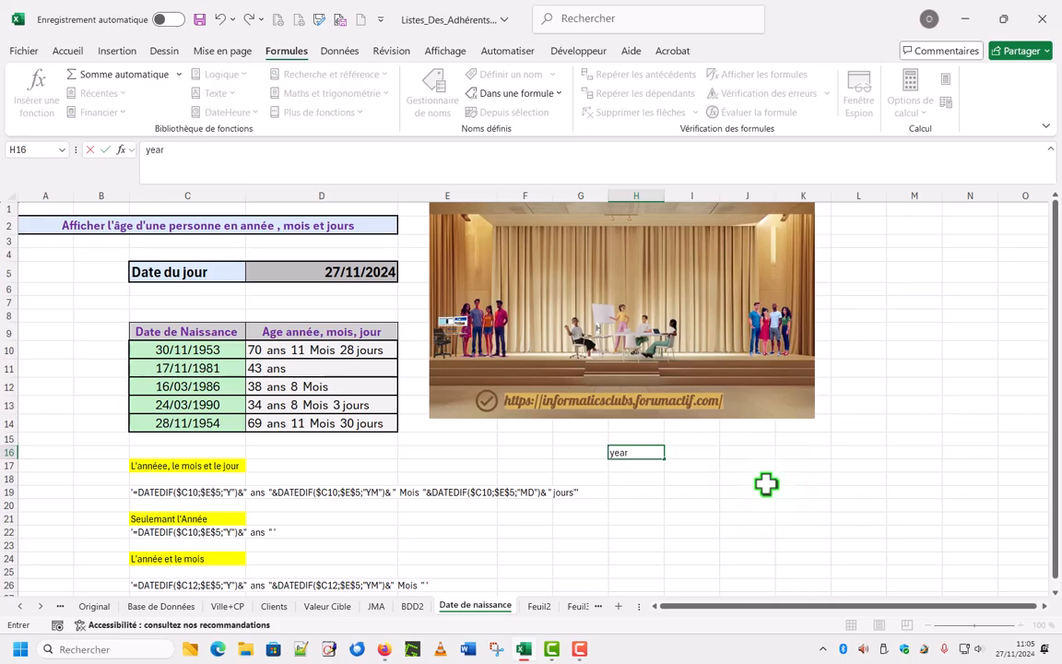
click(675, 475)
click(628, 452)
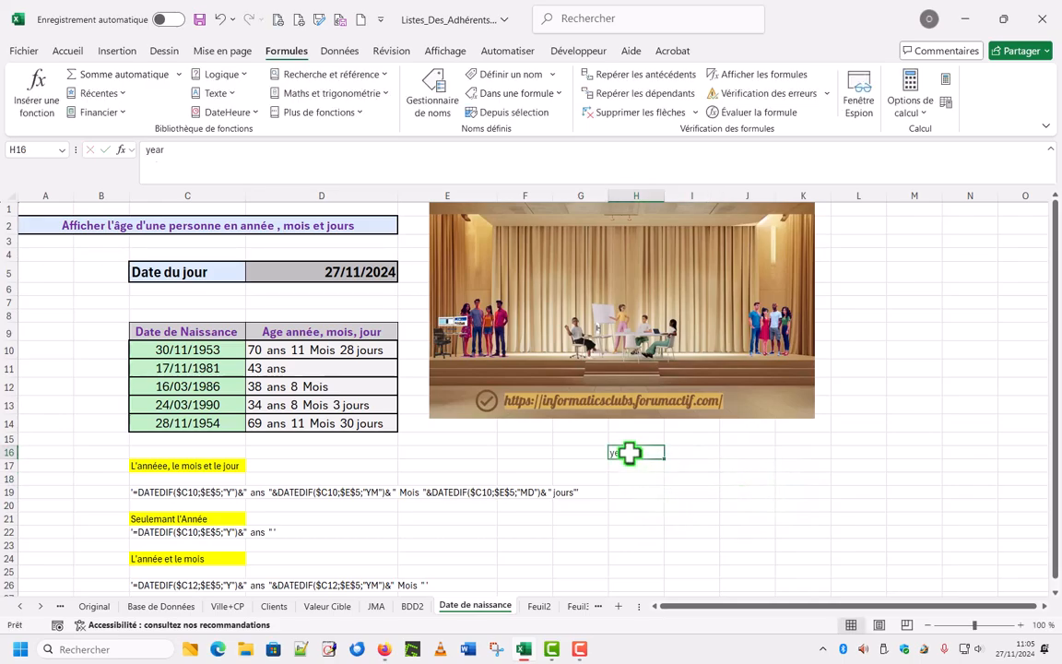
Review the years-only DATEDIF formula in D11 and the years-and-months formula in D12
click(318, 368)
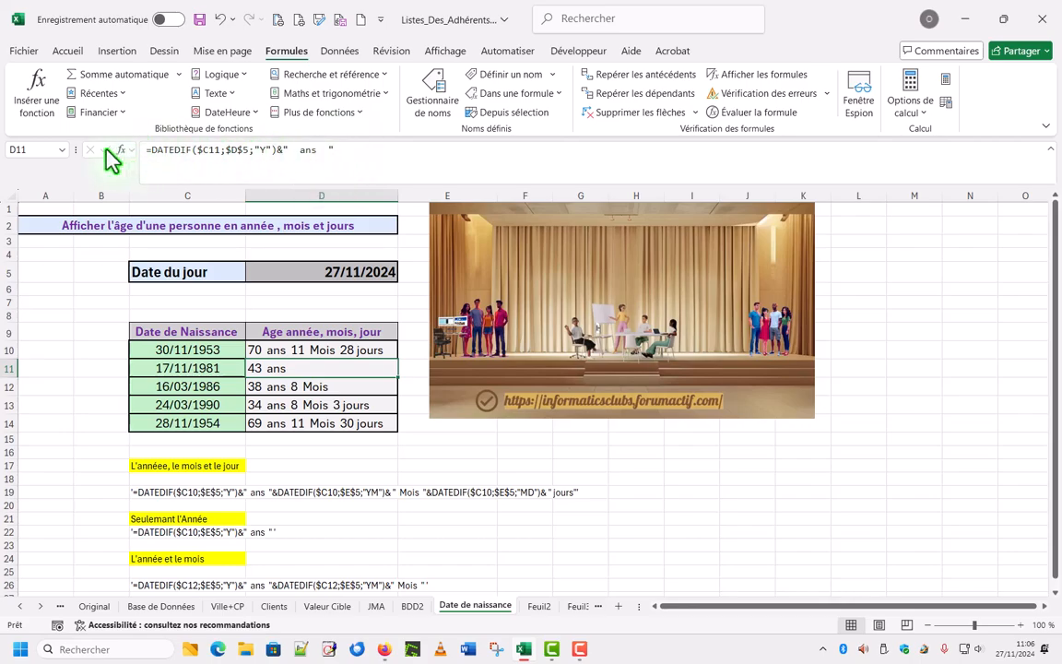
click(348, 150)
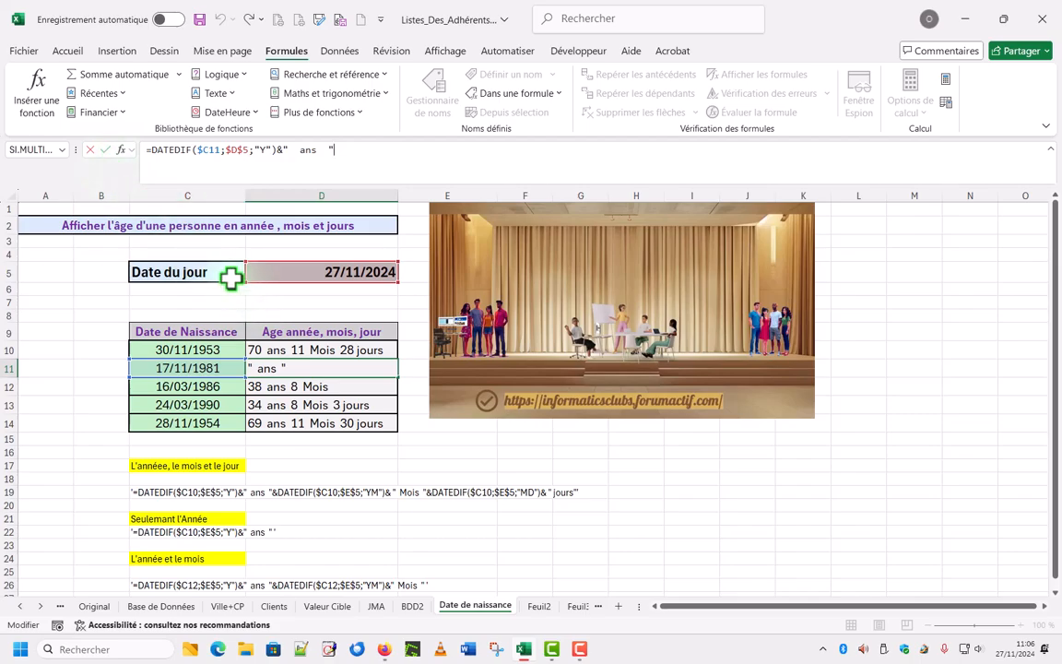
click(105, 150)
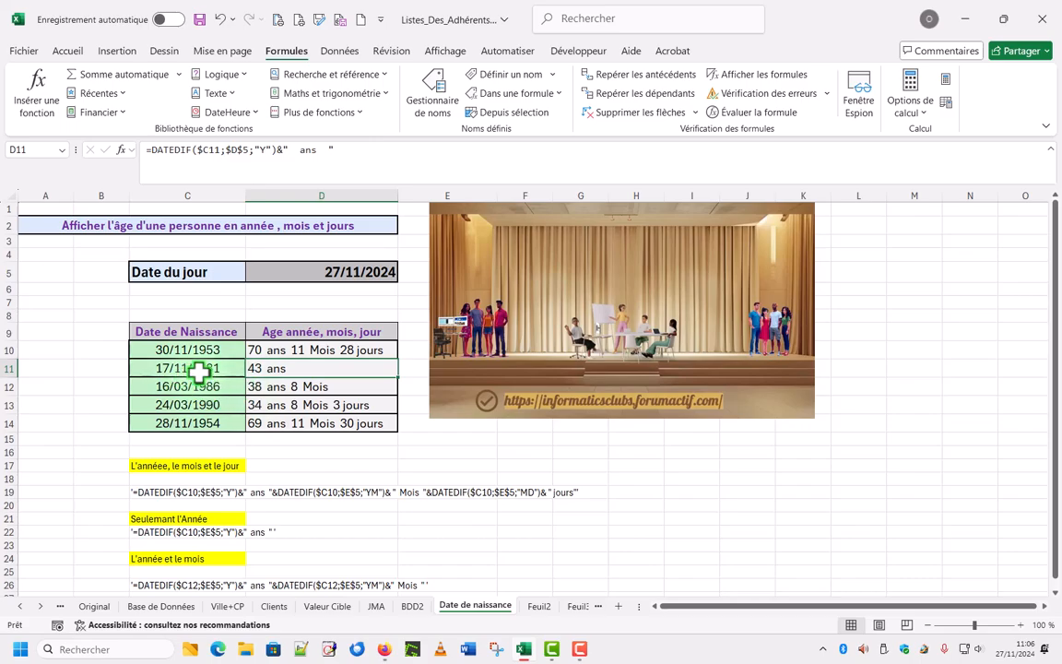
click(303, 386)
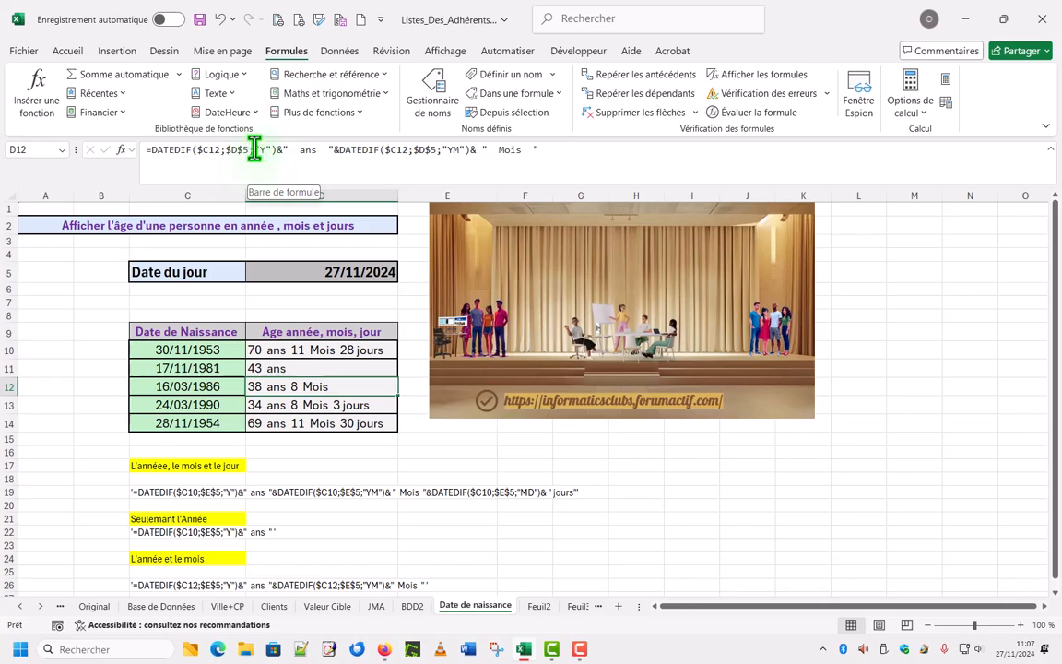
text(Y)
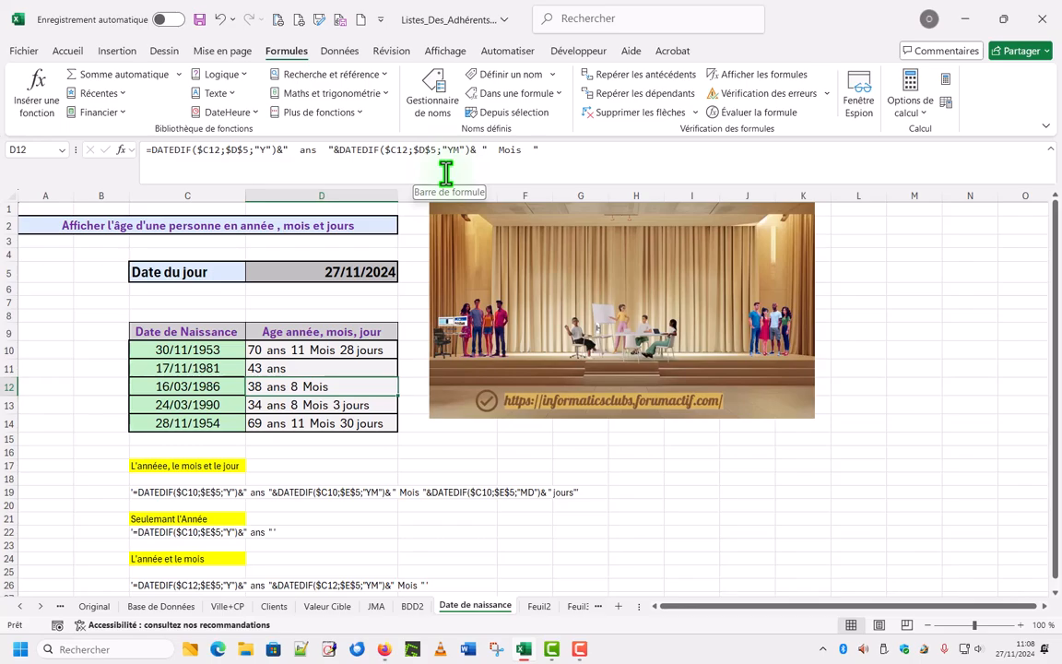
Enter the word "month" in cell H16 and delete it again
click(621, 453)
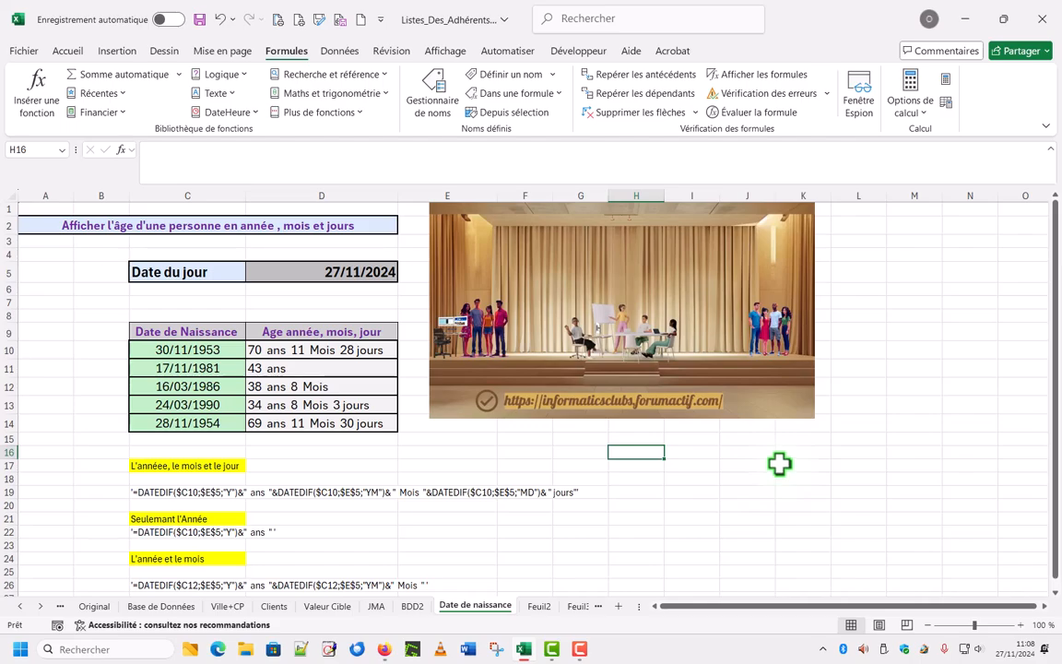
text(month)
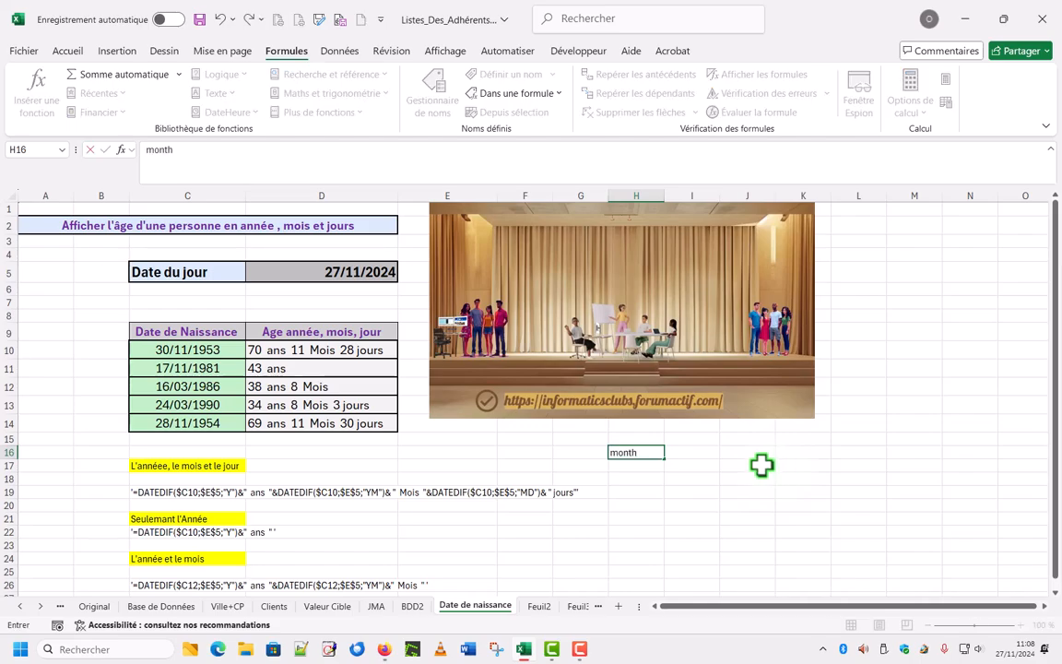
click(651, 478)
click(645, 454)
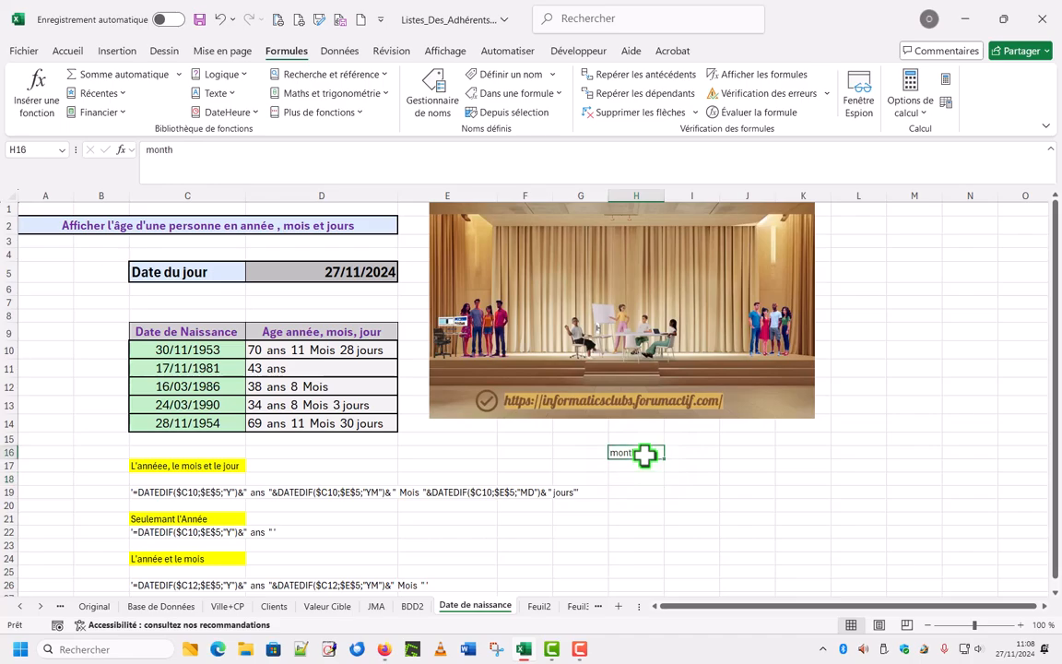
key(Delete)
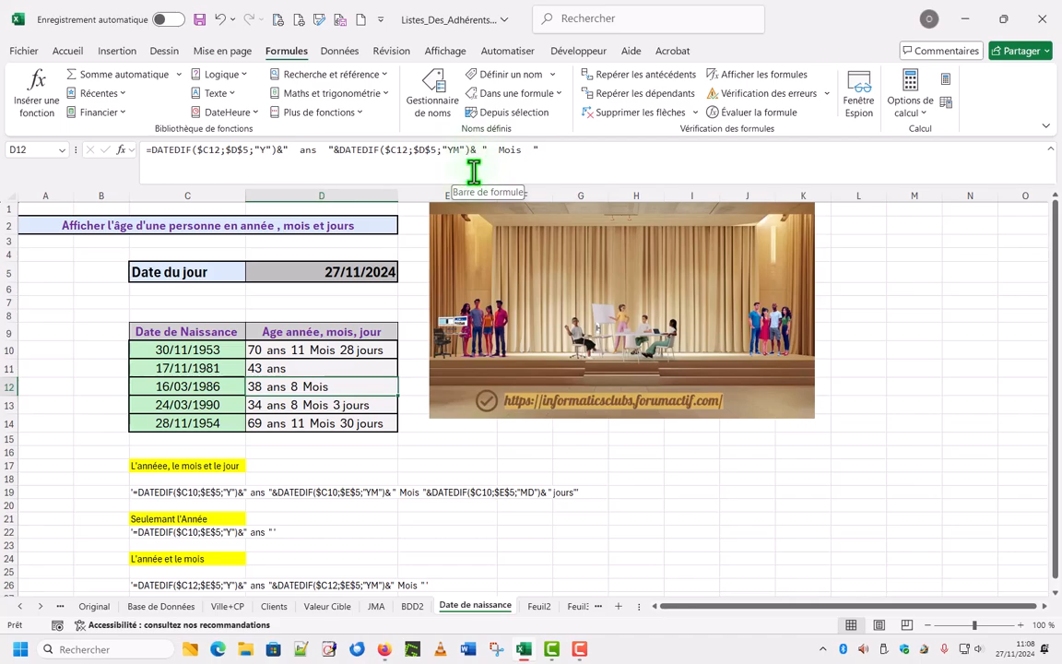
Remove the space between the last & and the " Mois " text in the age formula in D12
click(475, 150)
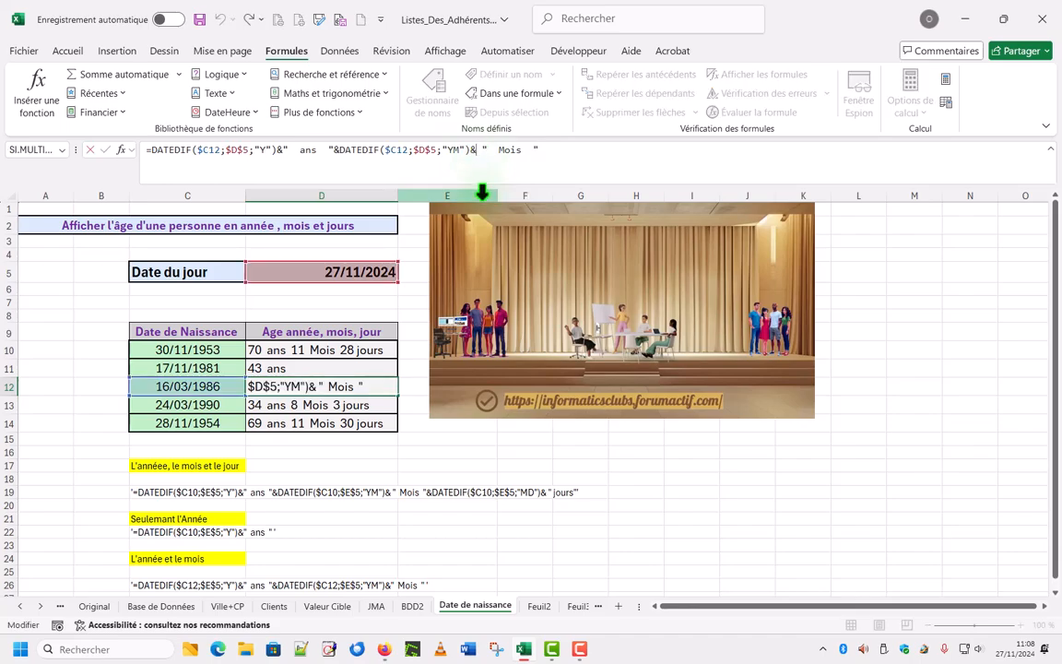
key(Delete)
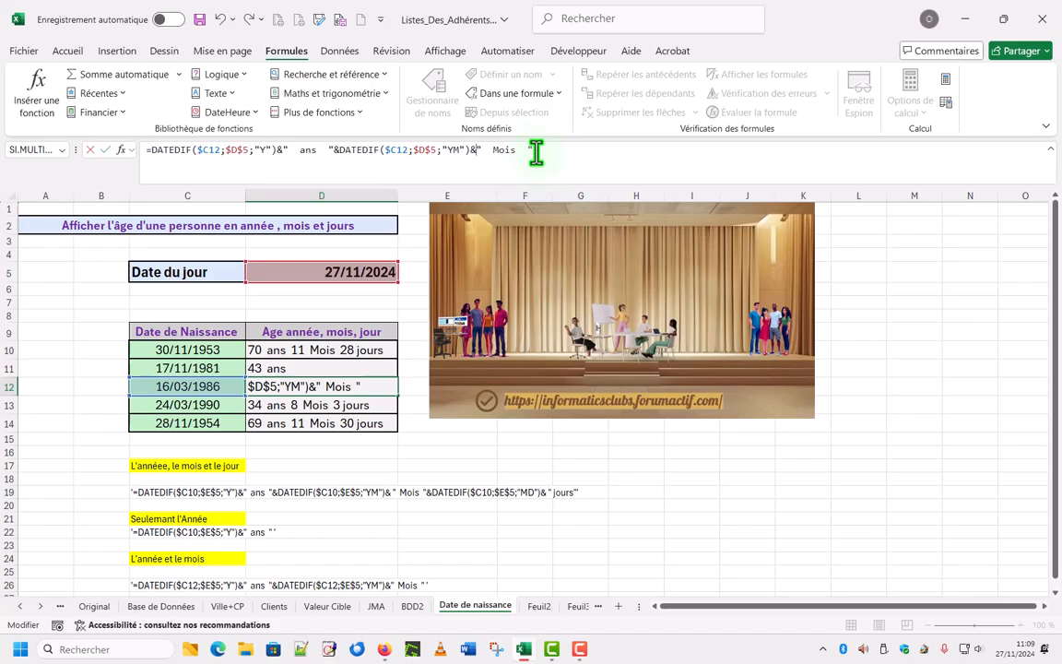
click(104, 150)
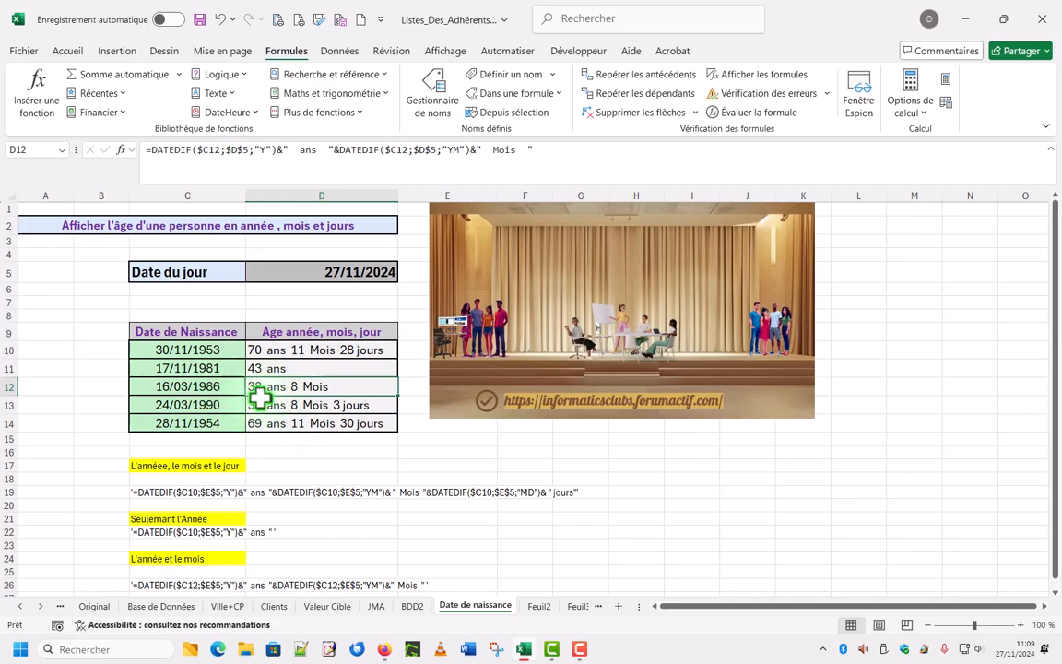
Look at the years, months and days formula in D13, and enter the word "day" in cell H16 and clear it
click(323, 407)
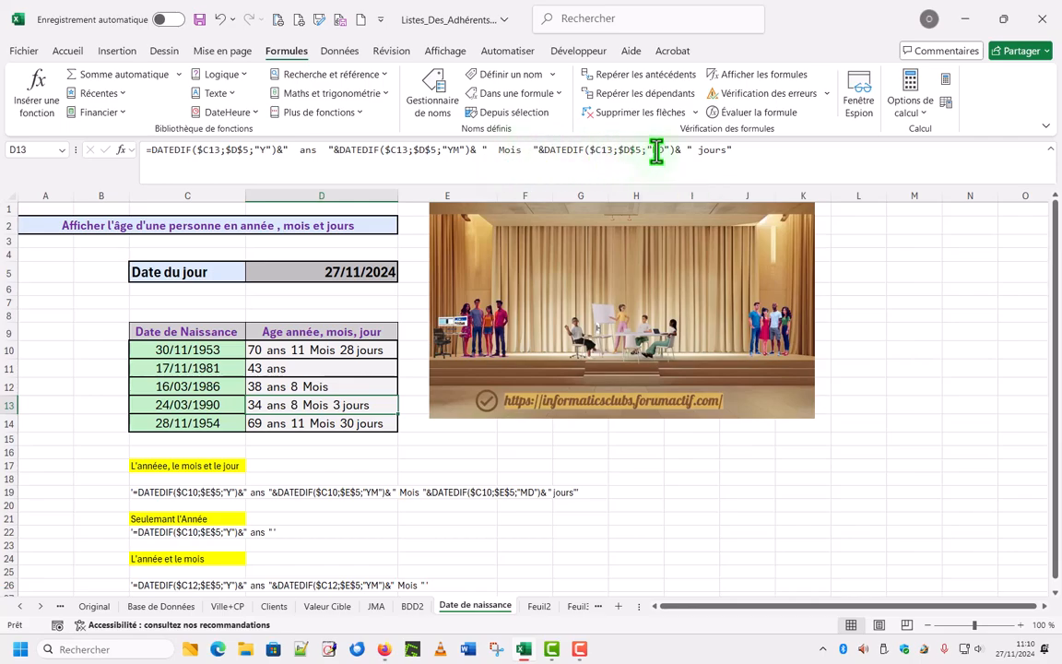
click(645, 451)
text(day)
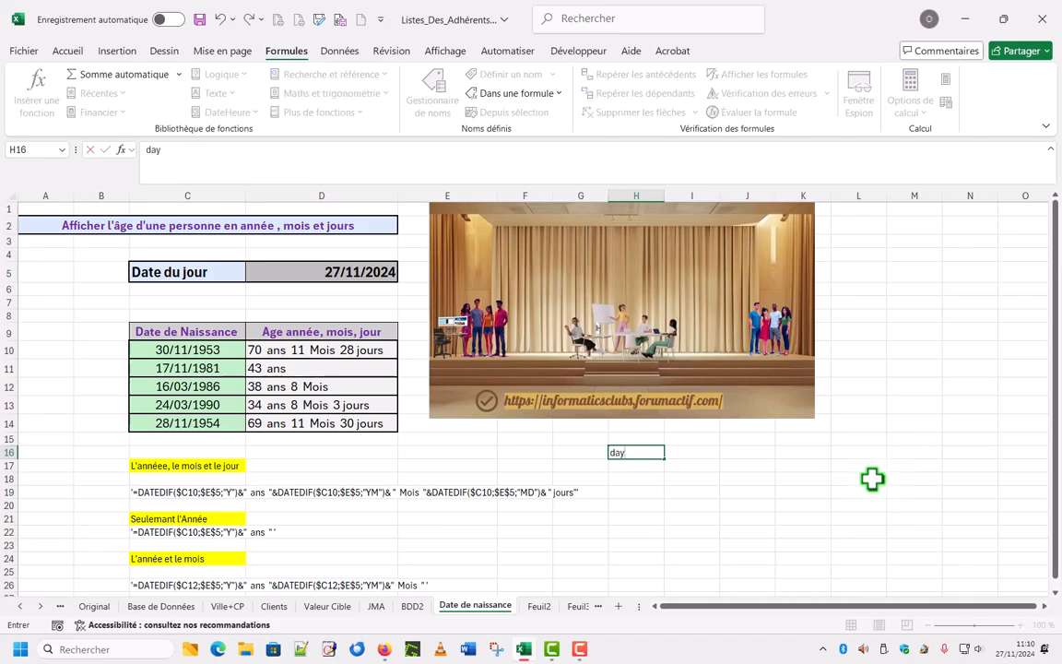
click(656, 478)
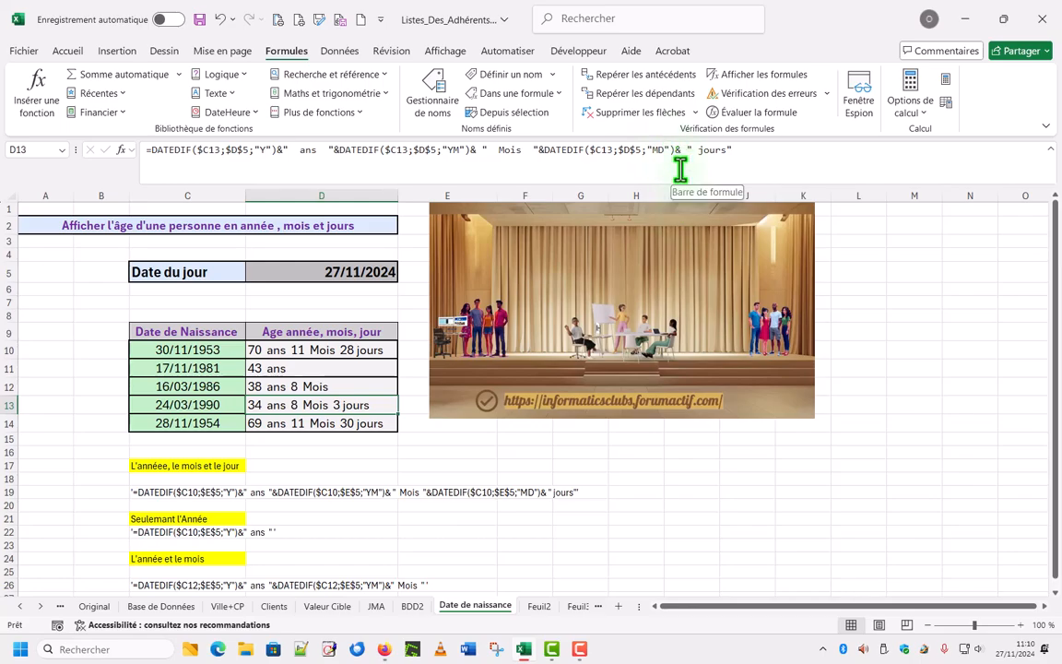
Remove the space between the last & and the " jours" text in the age formula in D13
click(680, 151)
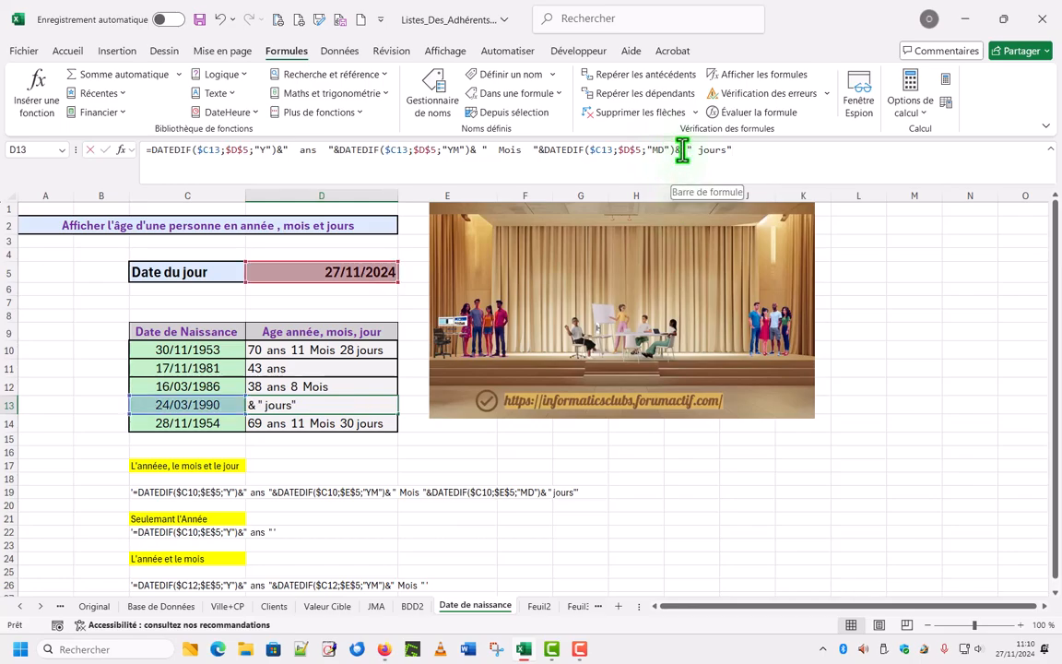
key(Delete)
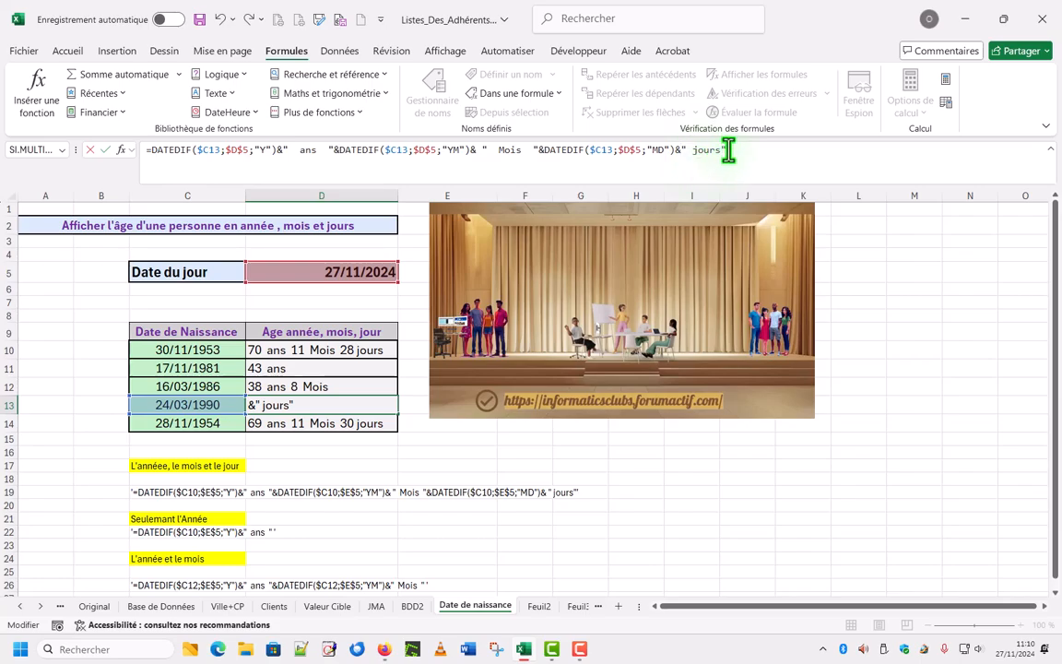
click(104, 151)
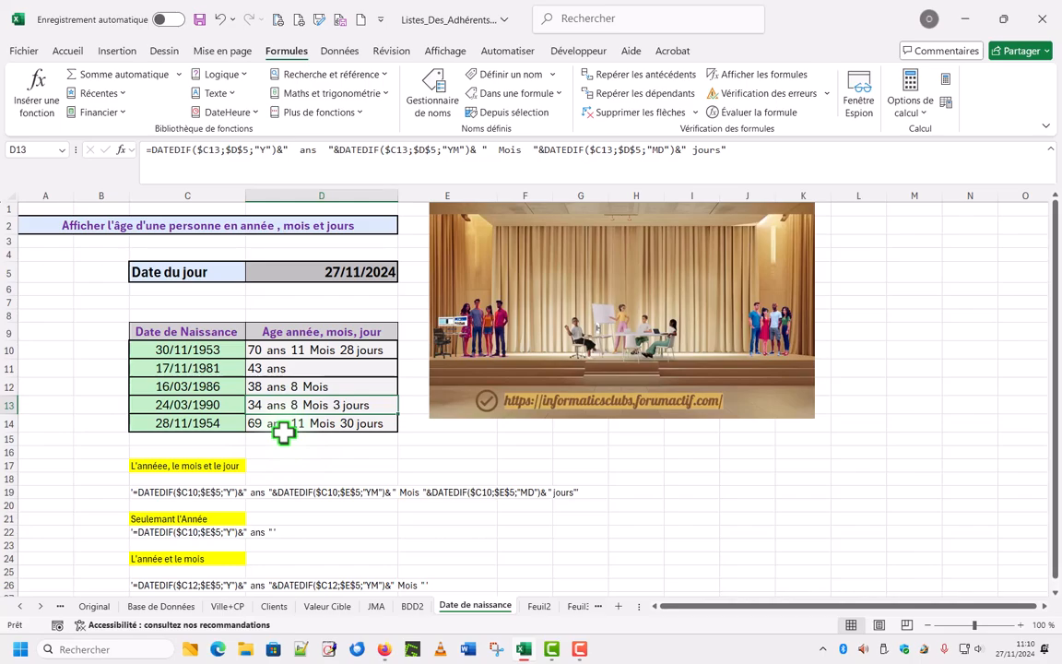
scroll(265, 439, down, 1)
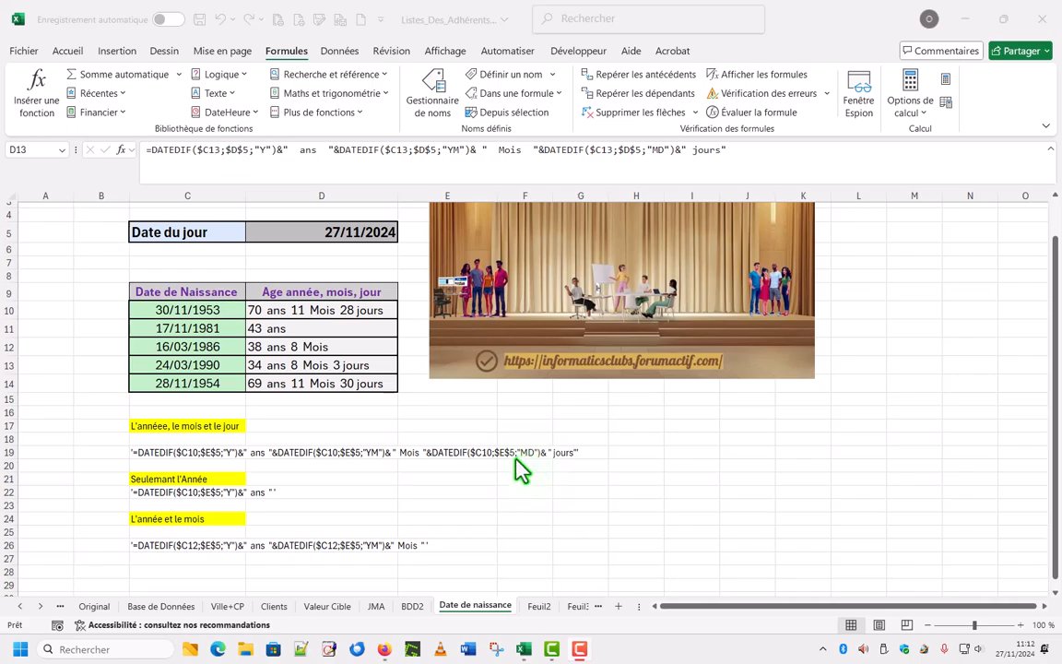
scroll(552, 470, up, 1)
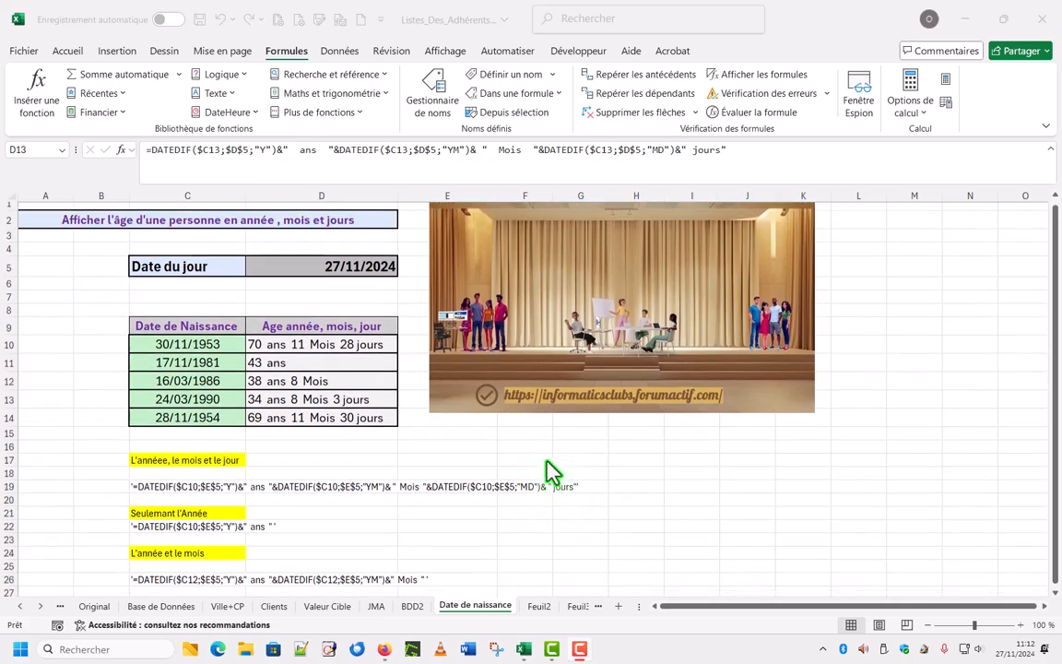
scroll(597, 474, down, 1)
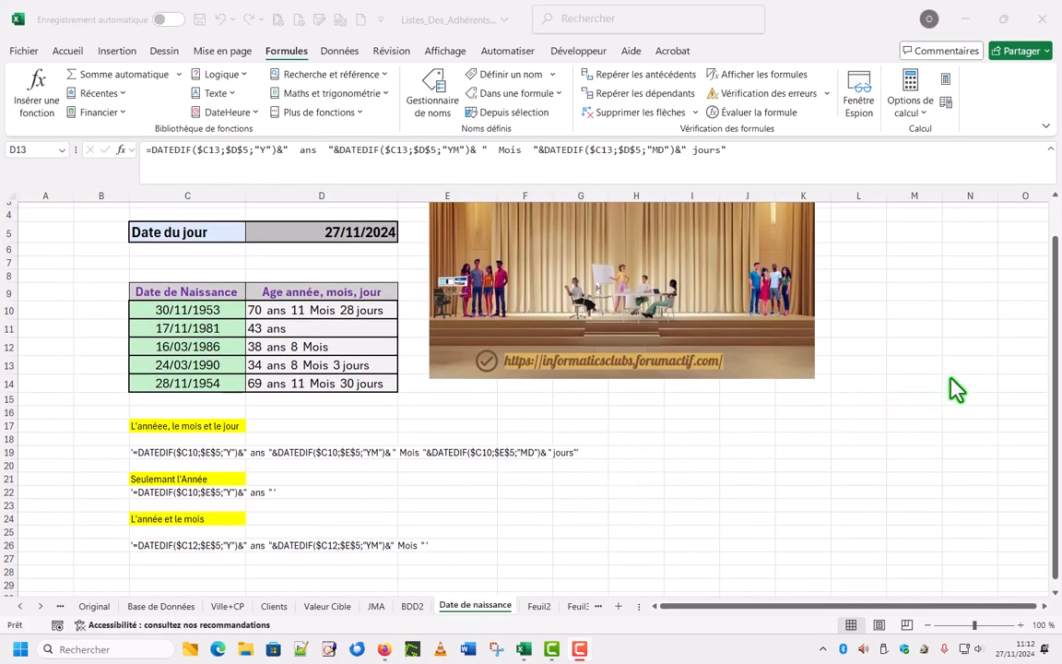